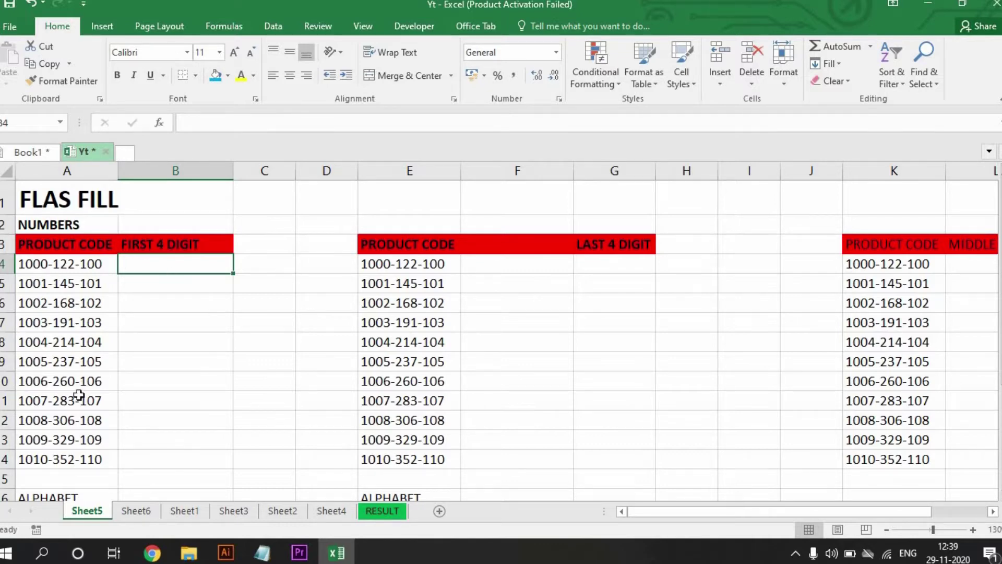
# Enter 1000 in B4 as the first four digits of the first product code and Flash Fill the FIRST 4 DIGIT column.
pyautogui.scroll(-1, 54, 400)
pyautogui.scroll(-1, 55, 399)
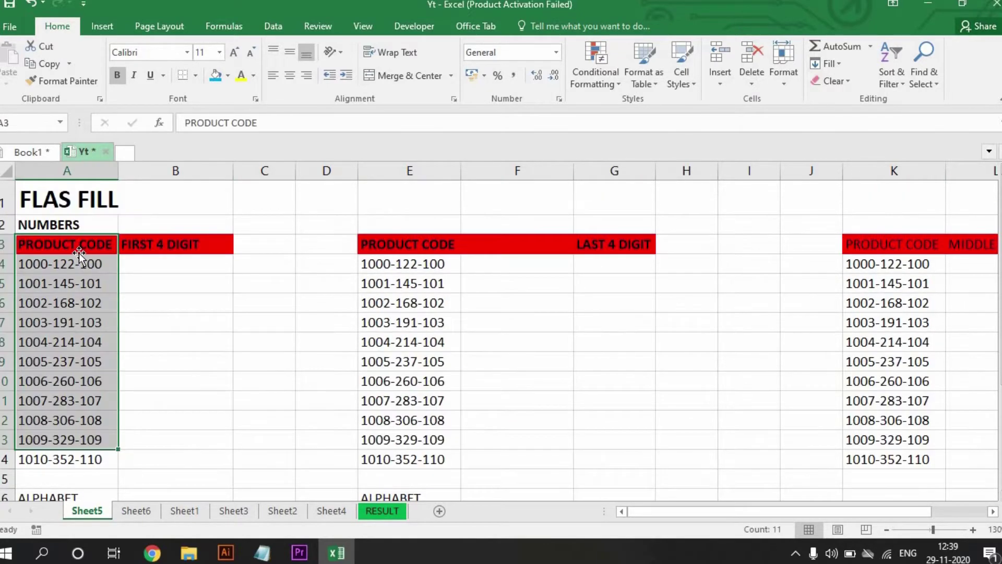
pyautogui.click(79, 253)
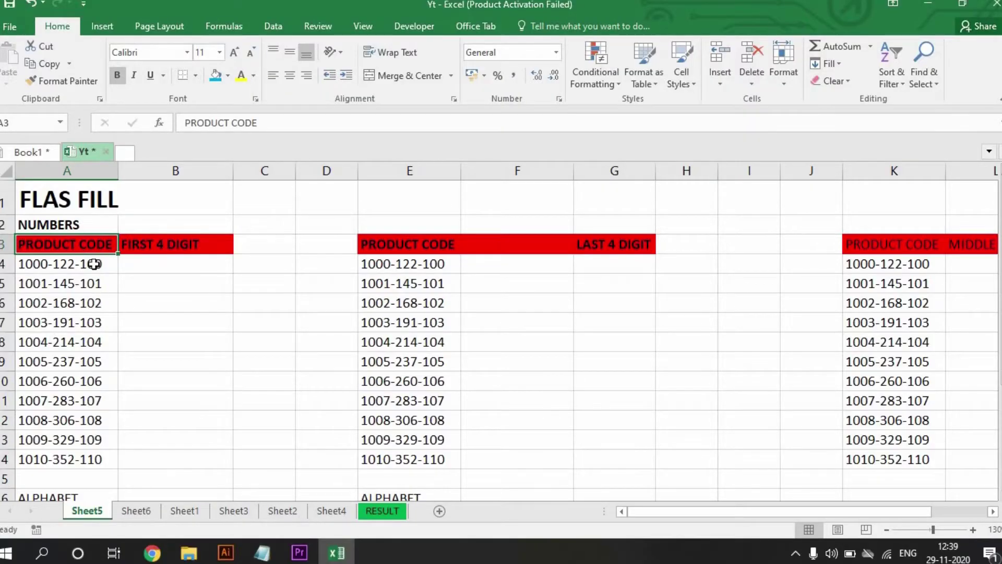
pyautogui.moveTo(109, 244); pyautogui.dragTo(67, 460)
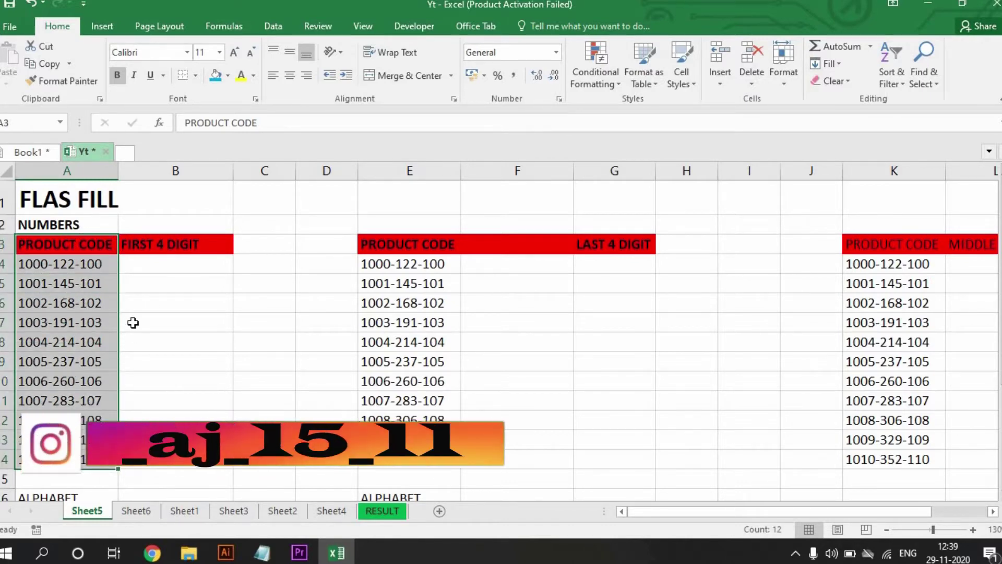
pyautogui.click(152, 267)
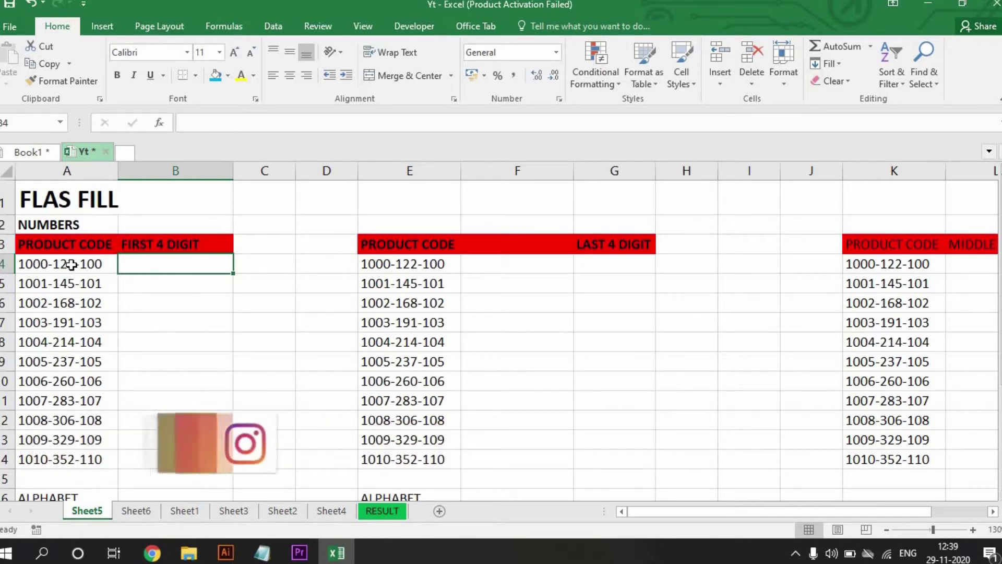
pyautogui.write('1000')
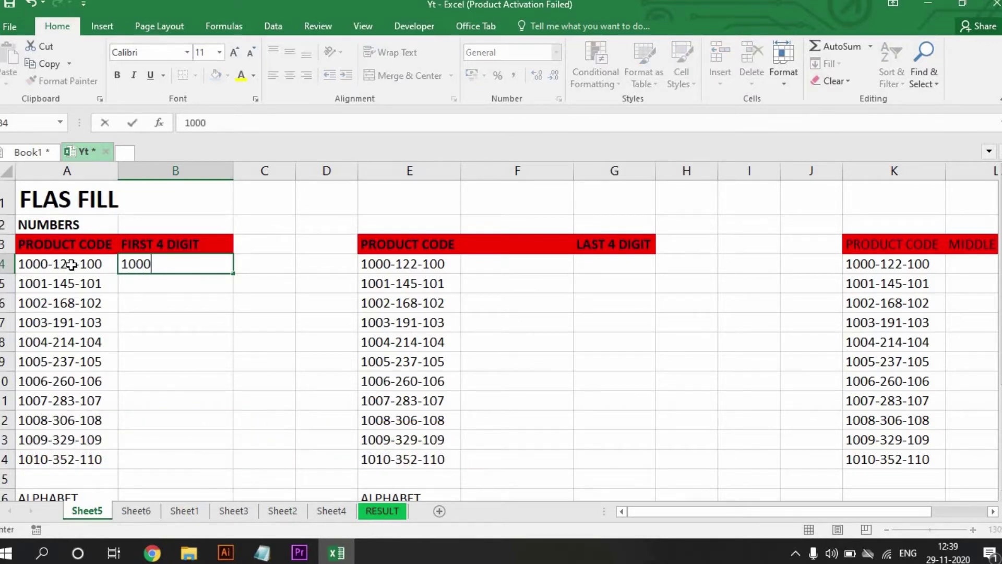
pyautogui.press('Return')
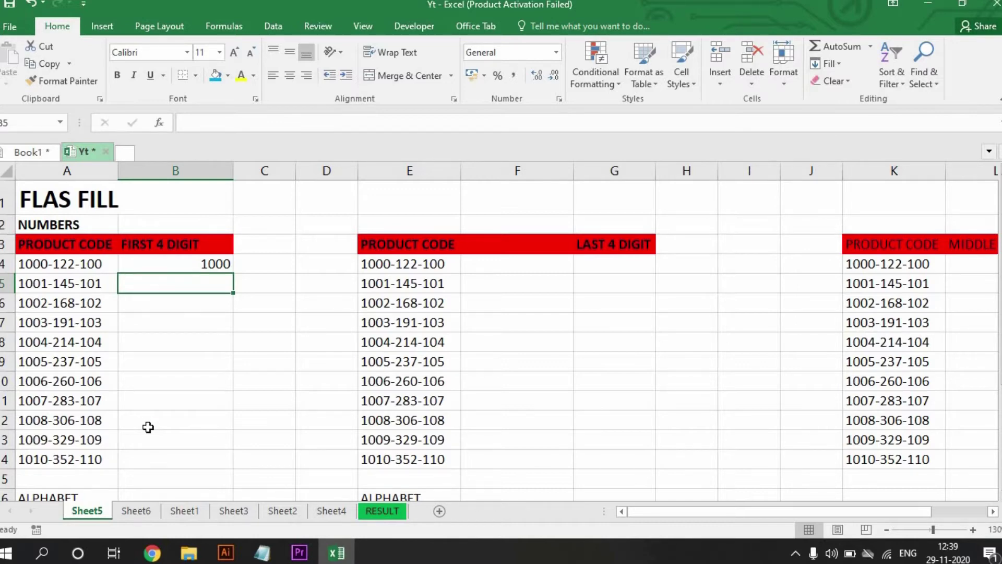
pyautogui.hotkey('ctrl', 'e')
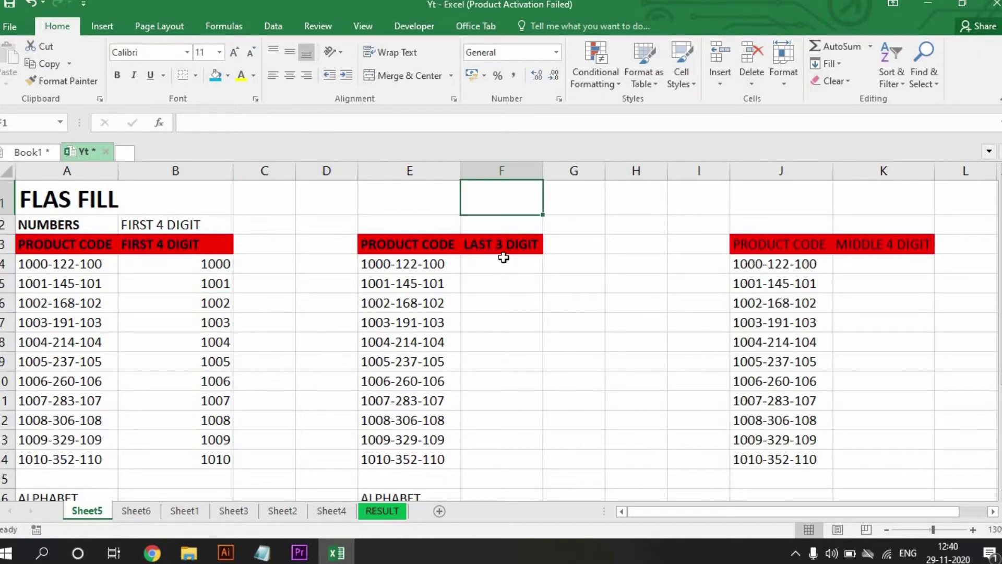
# Enter 100 in F4 as the first code's last three digits and try to Flash Fill the LAST 3 DIGIT column.
pyautogui.click(504, 259)
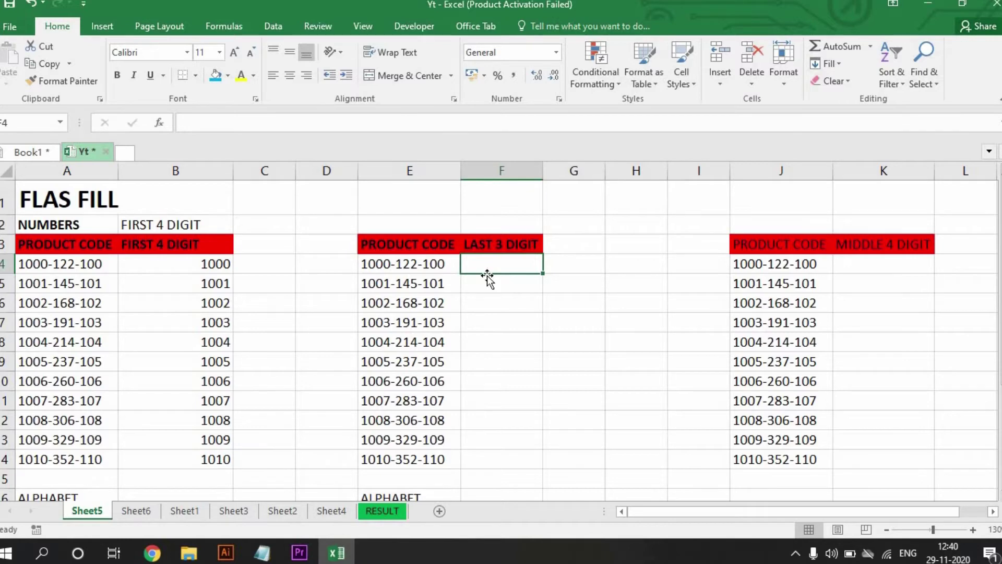
pyautogui.write('100')
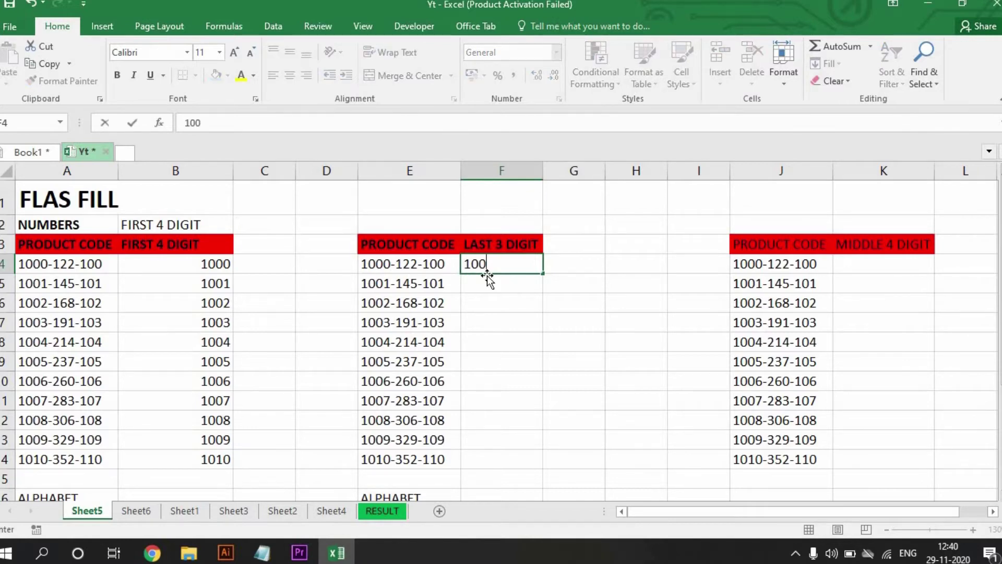
pyautogui.press('Return')
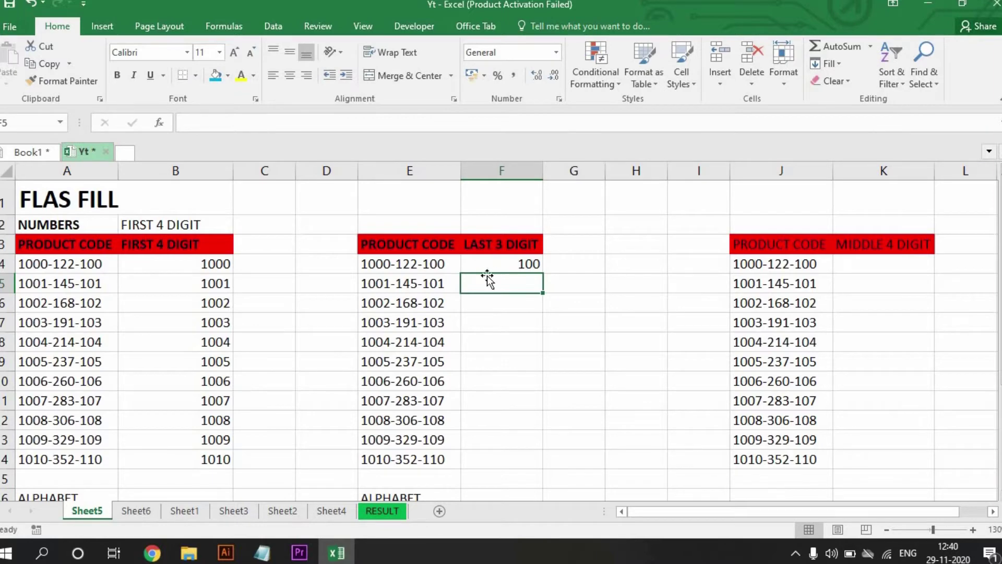
pyautogui.hotkey('ctrl', 'e')
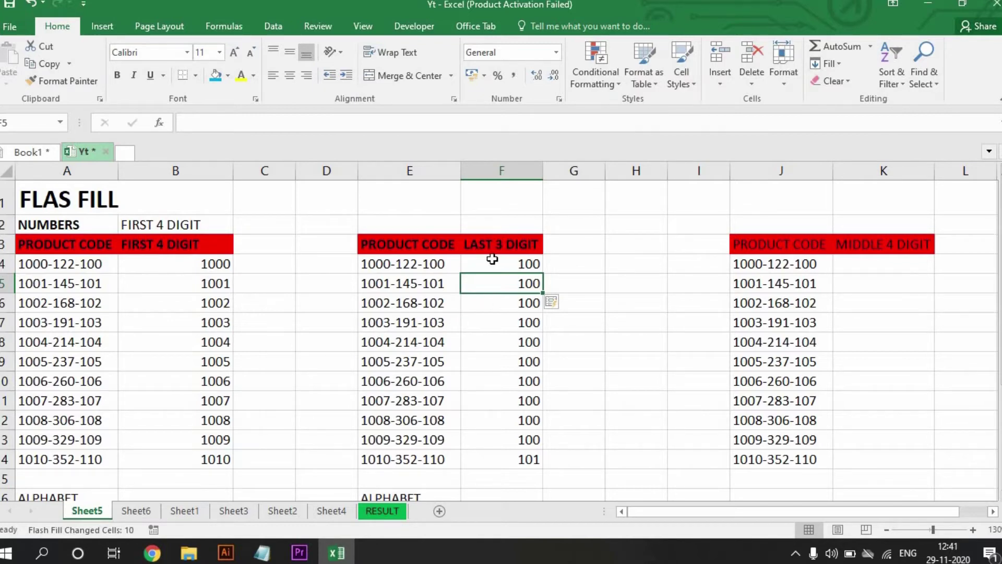
# Clear the Flash Fill results in F5:F14 of the LAST 3 DIGIT column, keeping the 100 in F4.
pyautogui.hotkey('ctrl', 'shift', 'Down')
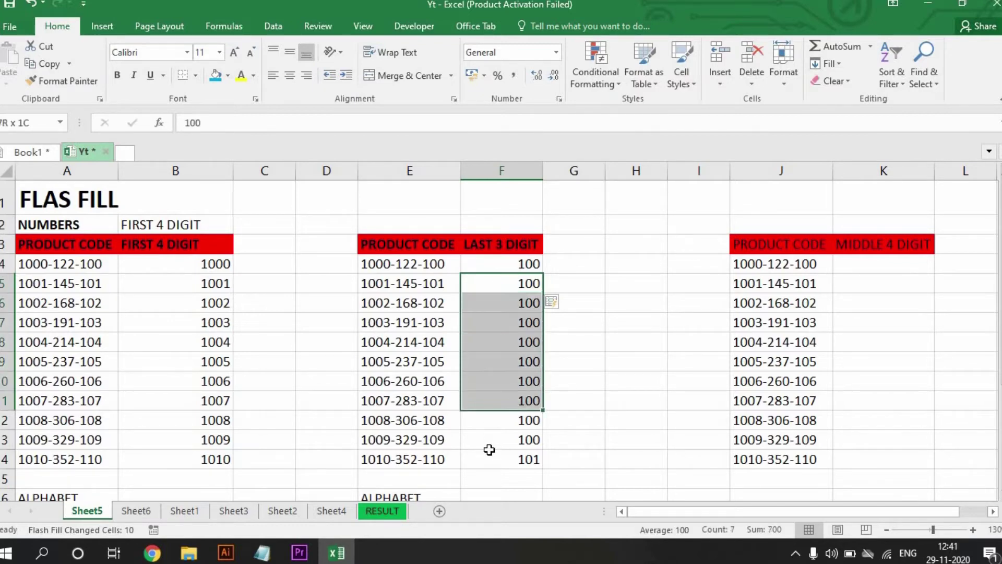
pyautogui.press('Delete')
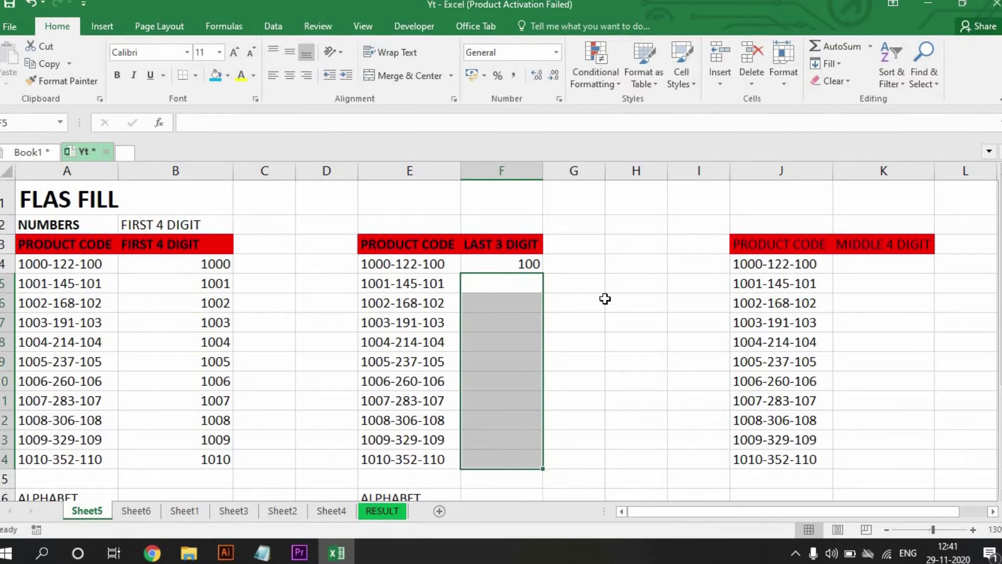
pyautogui.hotkey('shift', 'Up')
# Enter 101 in F5 as a second example and Flash Fill the remaining LAST 3 DIGIT cells from F6 down.
pyautogui.click(525, 282)
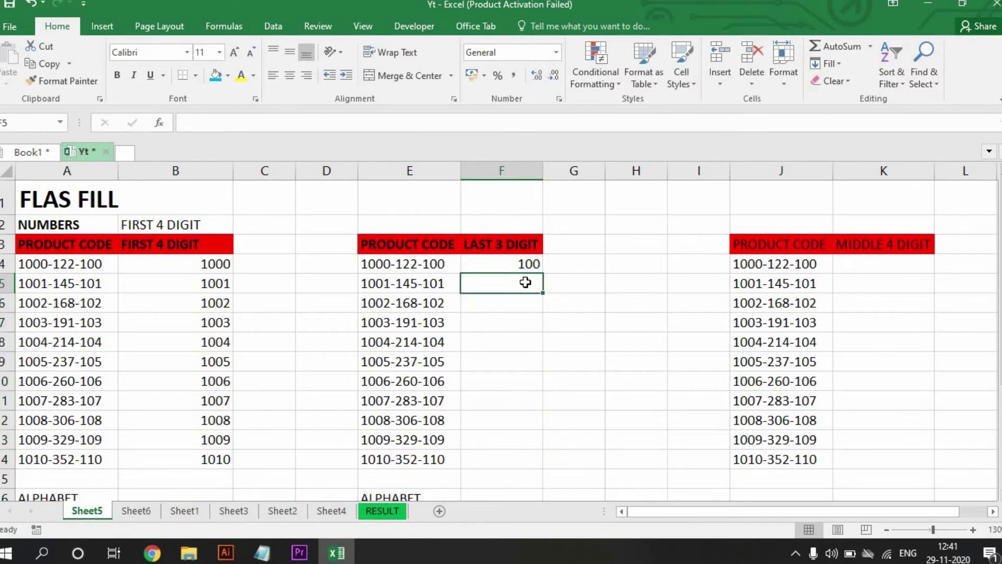
pyautogui.write('101')
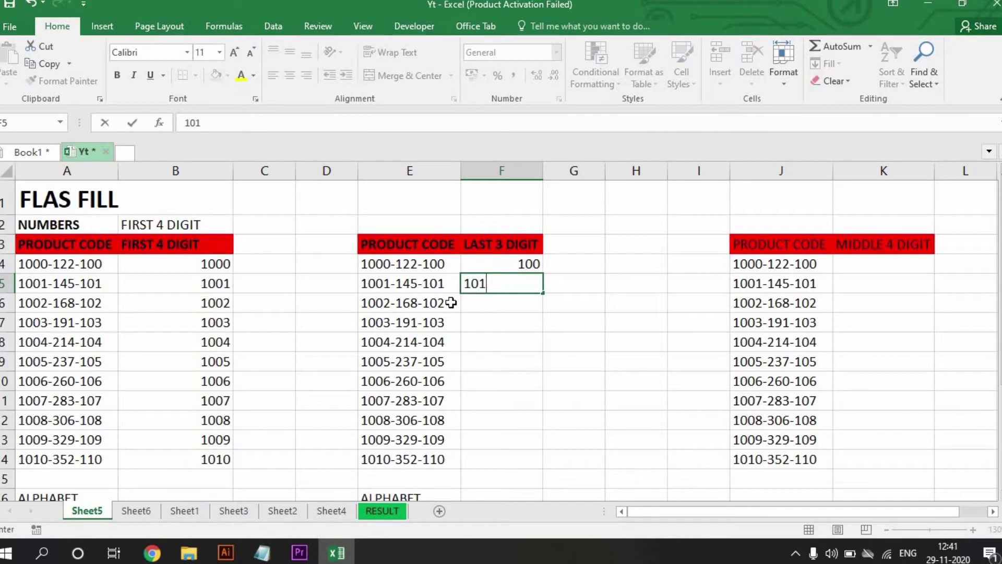
pyautogui.click(520, 268)
pyautogui.click(516, 308)
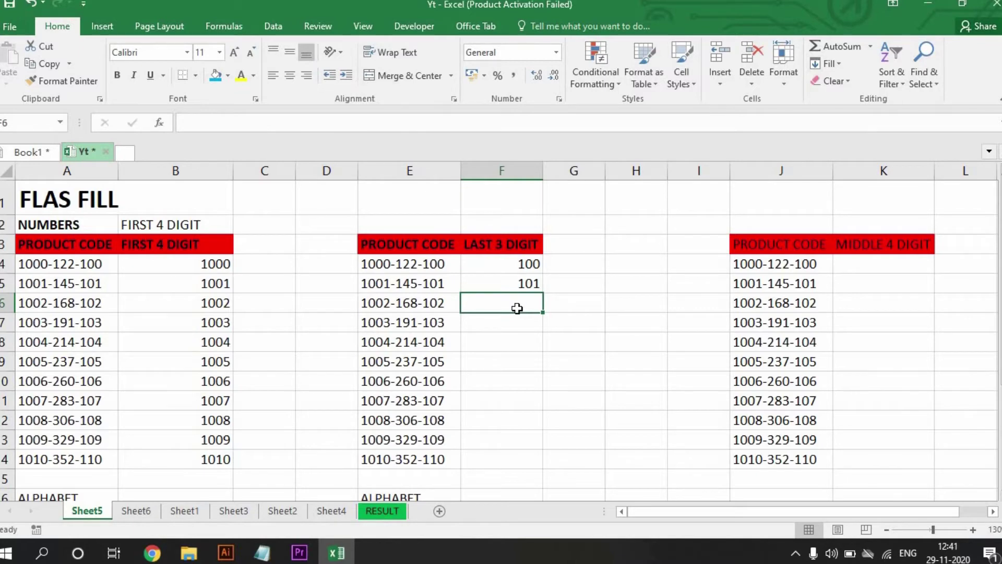
pyautogui.hotkey('ctrl', 'e')
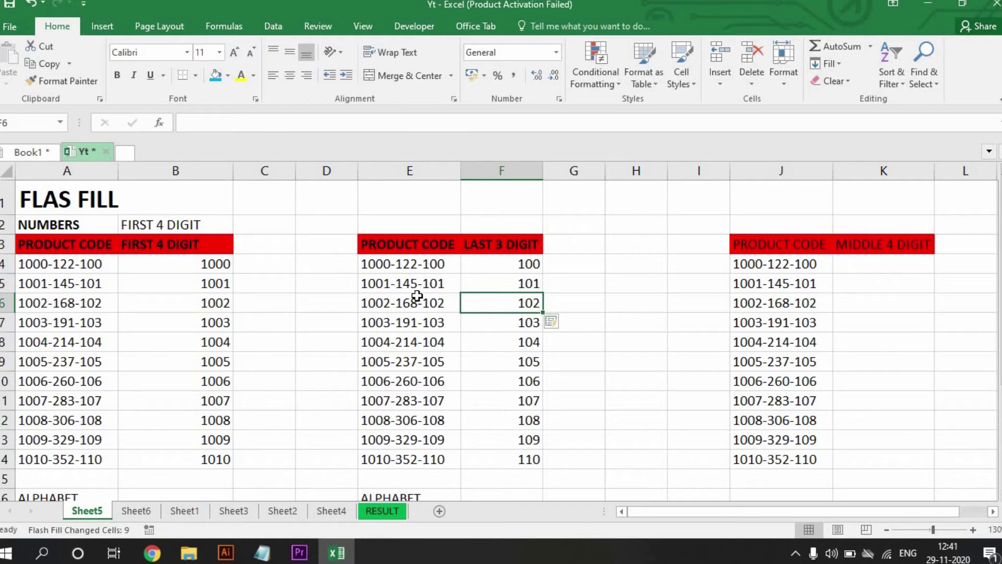
# Enter 122 in K4 as the first code's middle three digits and Flash Fill the MIDDLE 3 DIGIT column.
pyautogui.click(867, 256)
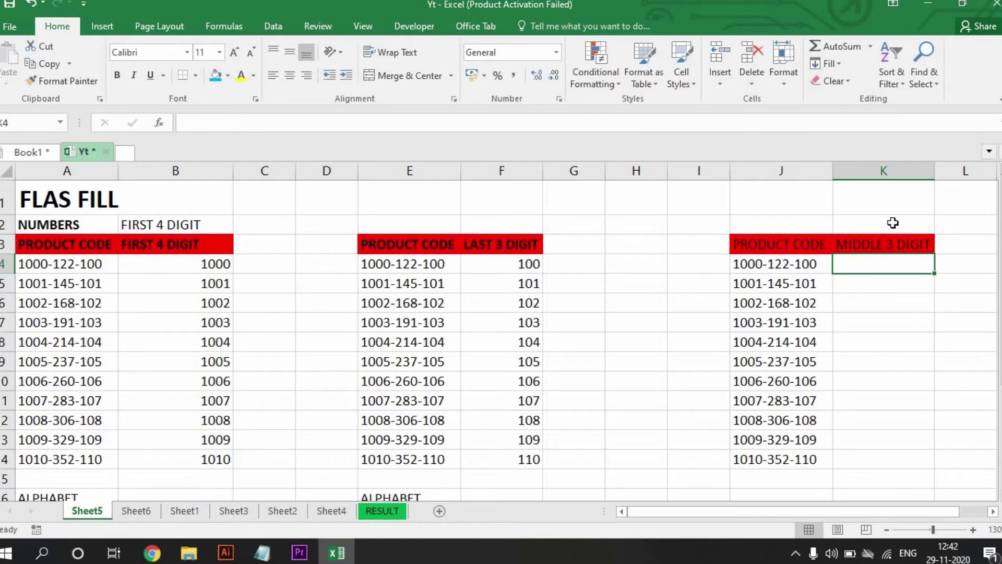
pyautogui.write('122')
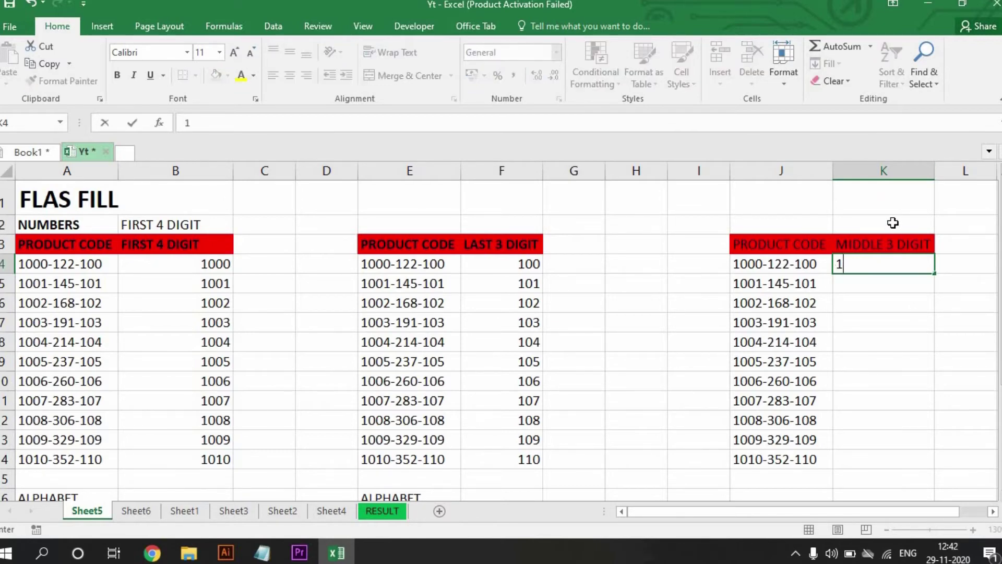
pyautogui.press('Return')
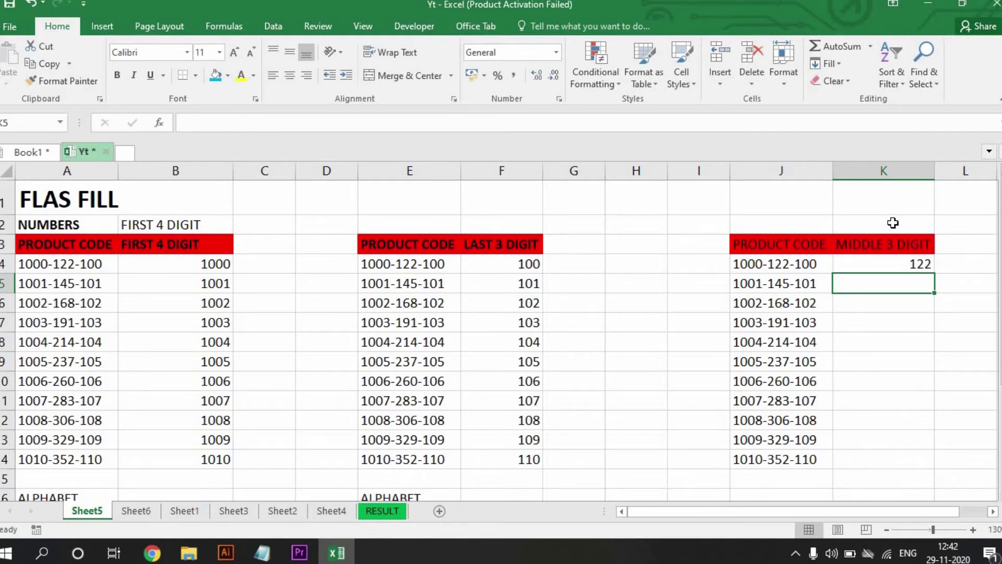
pyautogui.hotkey('ctrl', 'e')
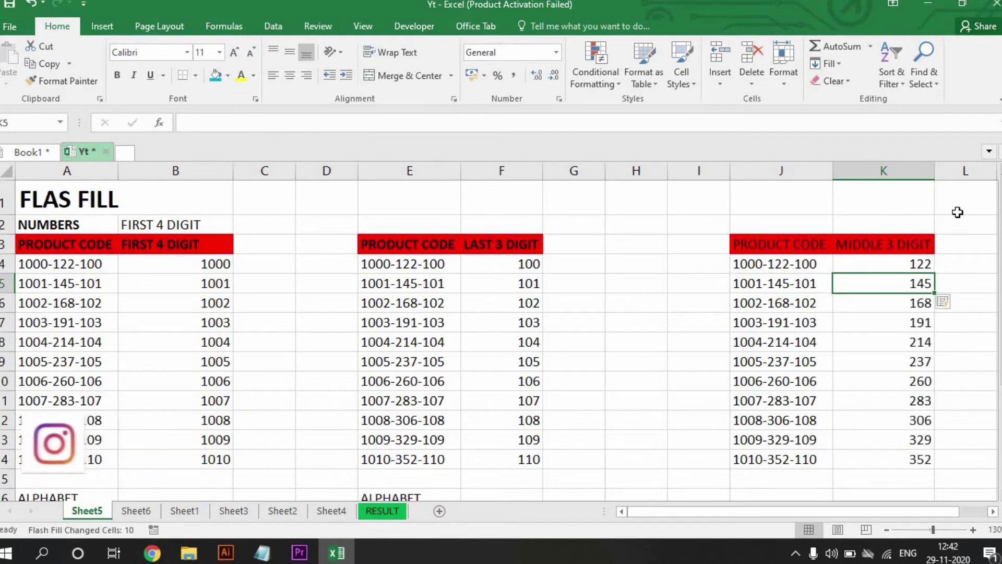
pyautogui.moveTo(905, 266); pyautogui.dragTo(908, 443)
pyautogui.click(908, 459)
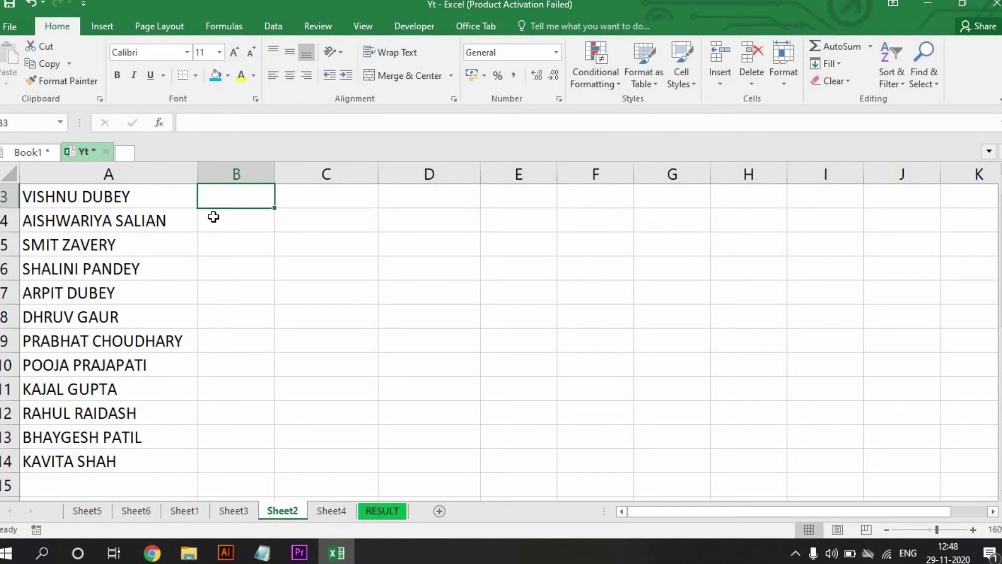
# Flash Fill the first two letters of each name in column B from the example VI in B3, and clear the results.
pyautogui.write('VI')
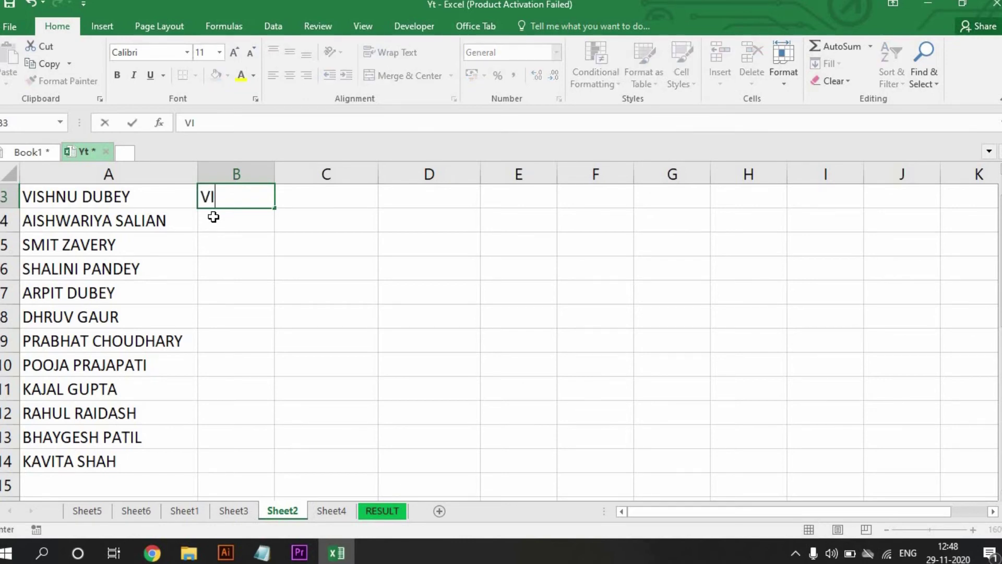
pyautogui.press('Return')
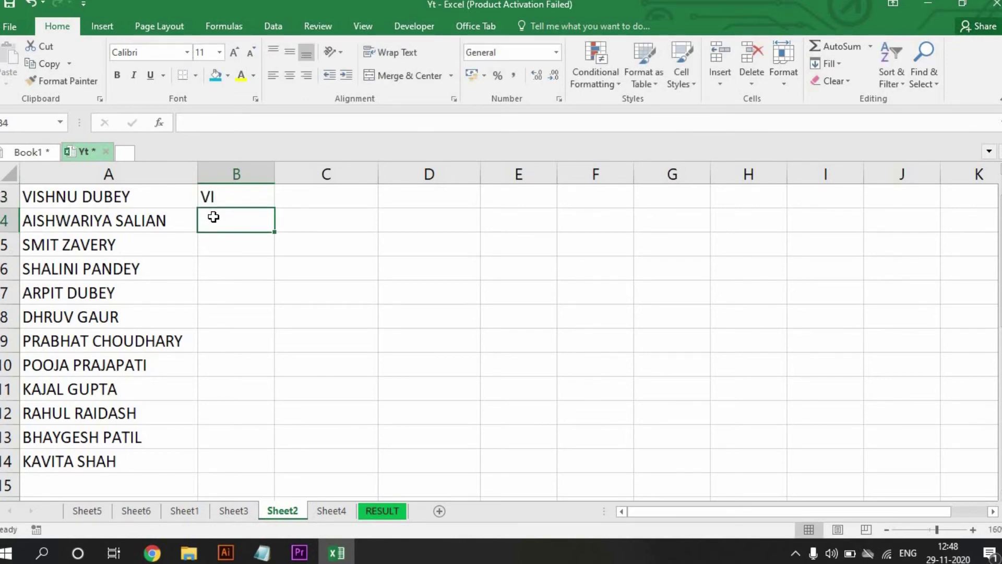
pyautogui.hotkey('ctrl', 'e')
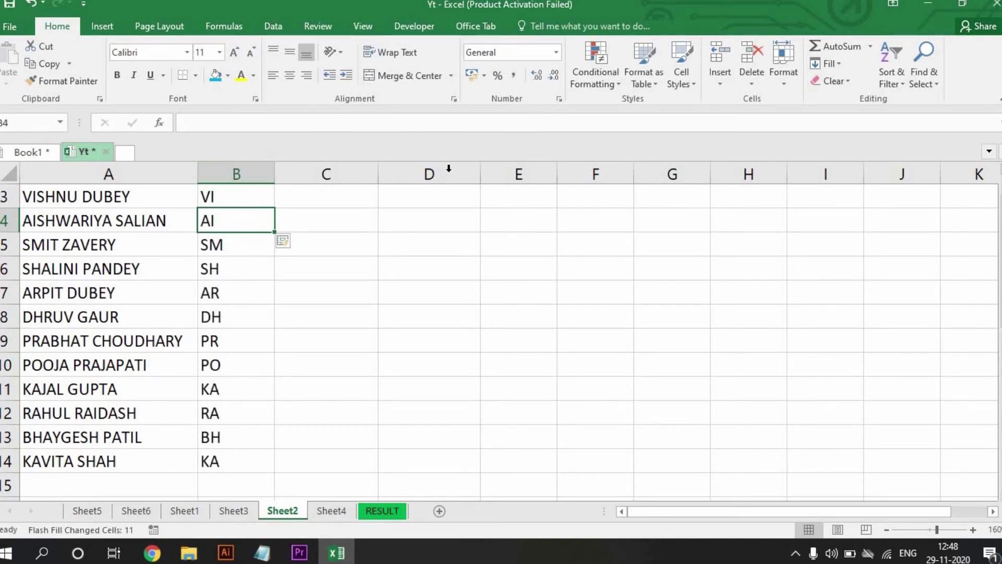
pyautogui.moveTo(247, 197); pyautogui.dragTo(238, 471)
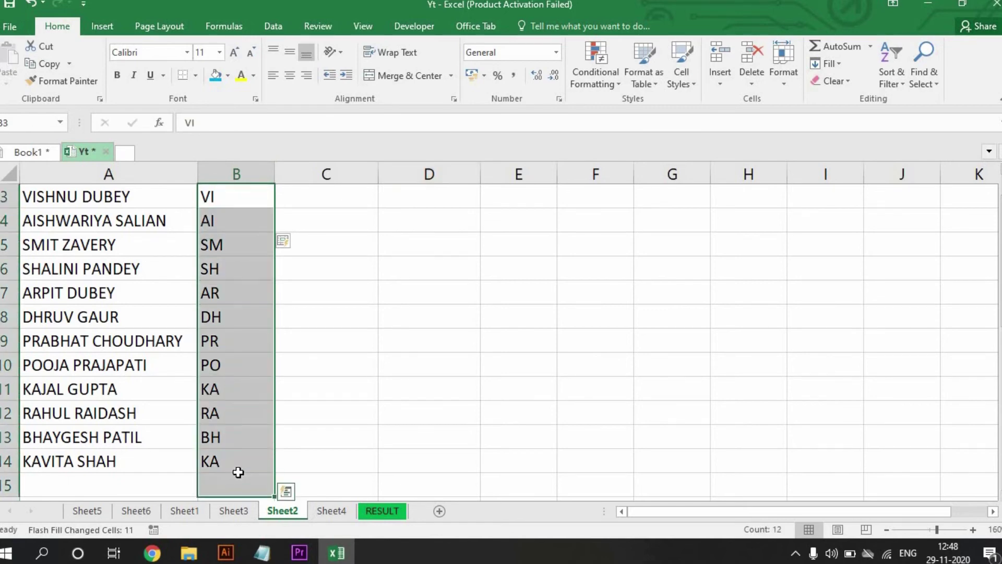
pyautogui.press('Delete')
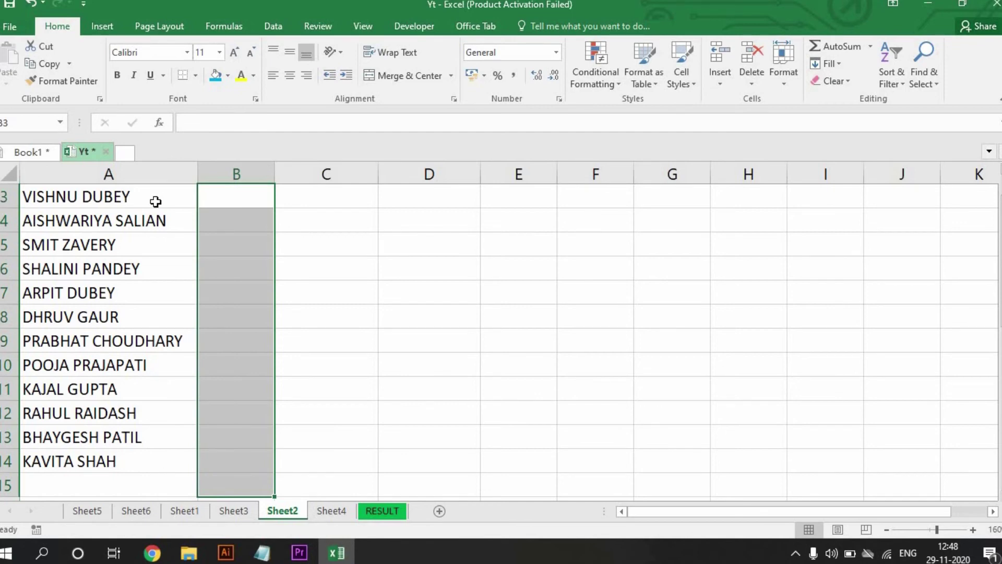
# Enter EY in B3 as the first name's last two letters and try to Flash Fill the rest of column B.
pyautogui.click(217, 202)
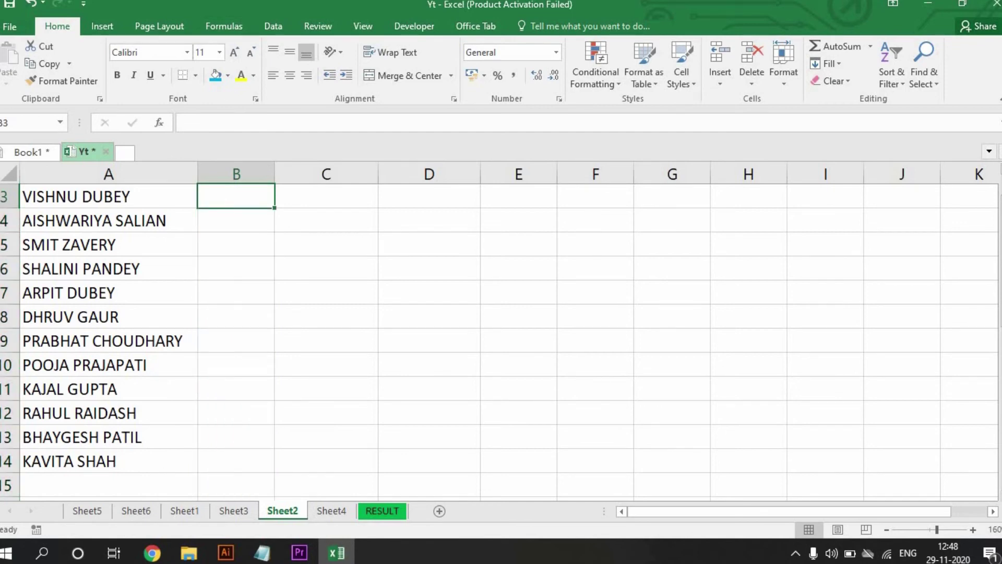
pyautogui.write('EY')
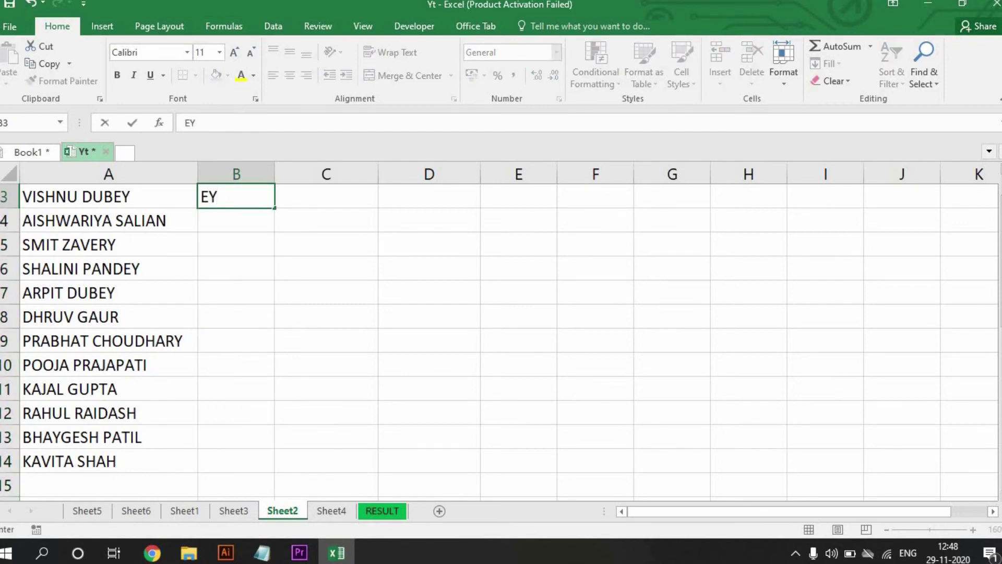
pyautogui.press('Return')
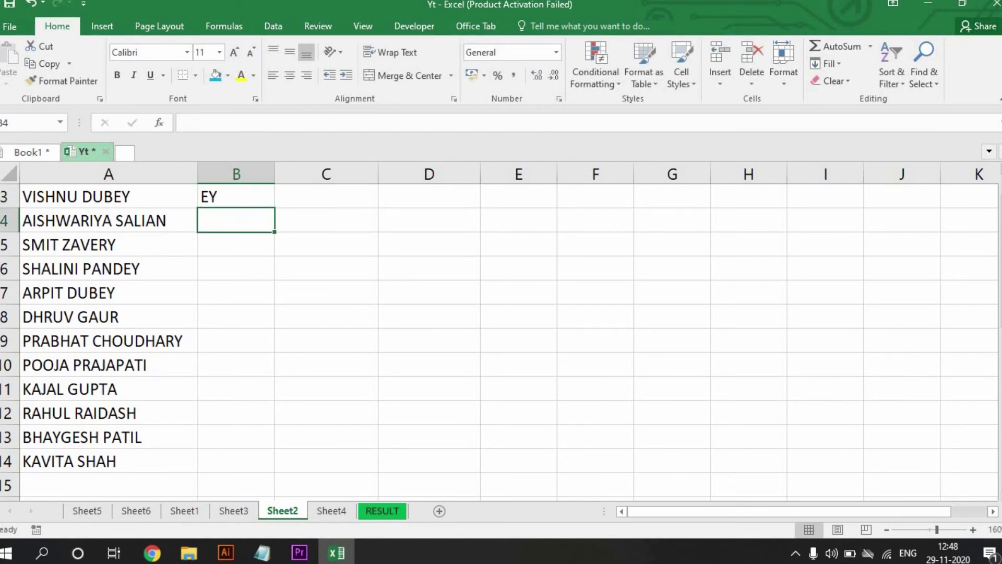
pyautogui.hotkey('ctrl', 'e')
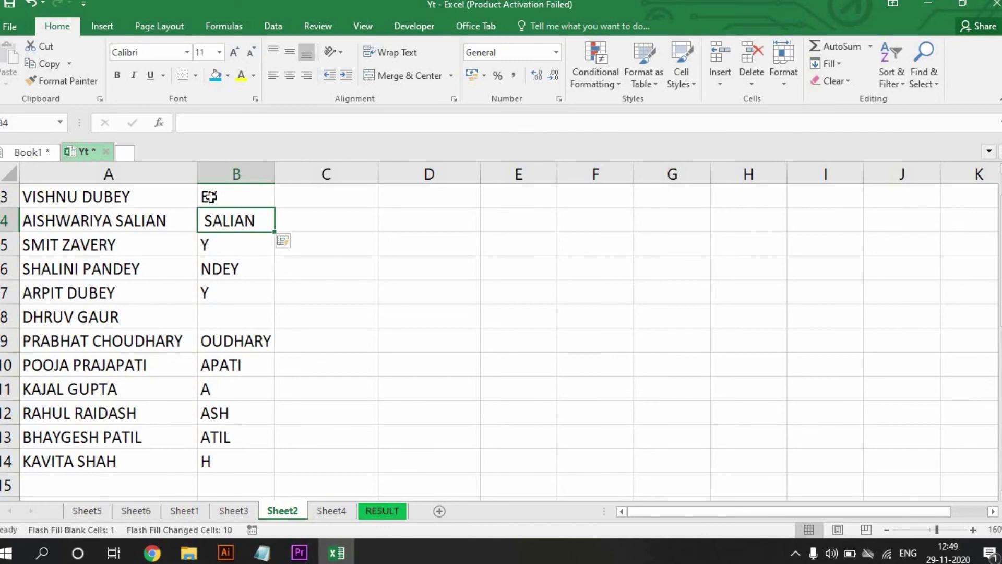
# Clear the Flash Fill results in B4:B14, keeping the EY example in B3.
pyautogui.moveTo(230, 198); pyautogui.dragTo(224, 462)
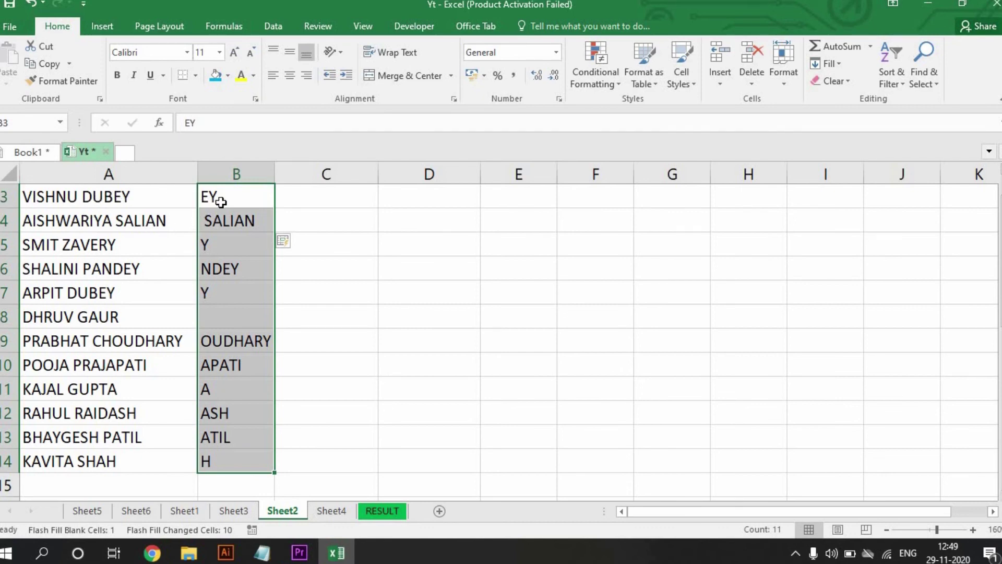
pyautogui.click(227, 217)
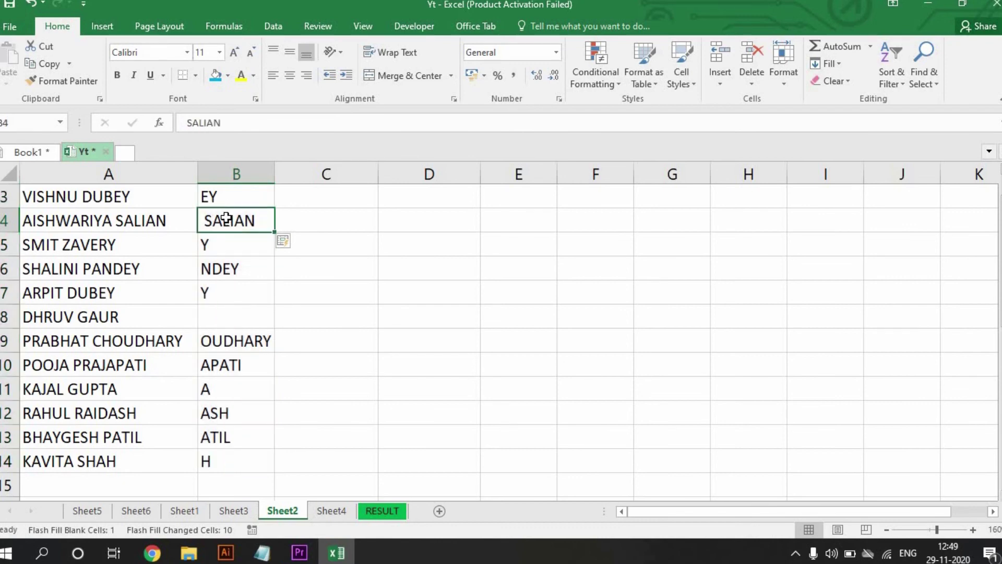
pyautogui.press('BackSpace')
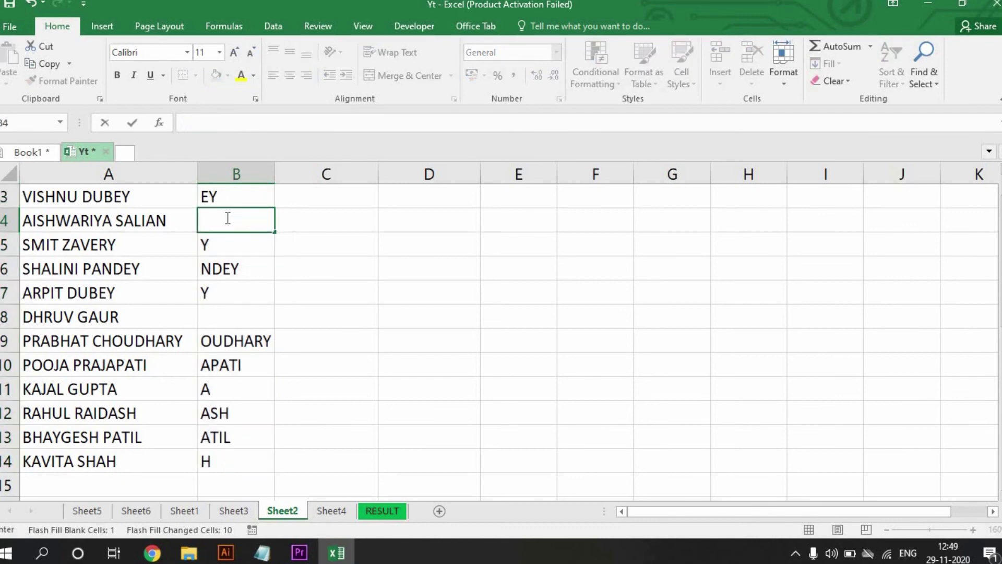
pyautogui.moveTo(231, 246); pyautogui.dragTo(227, 456)
pyautogui.press('Delete')
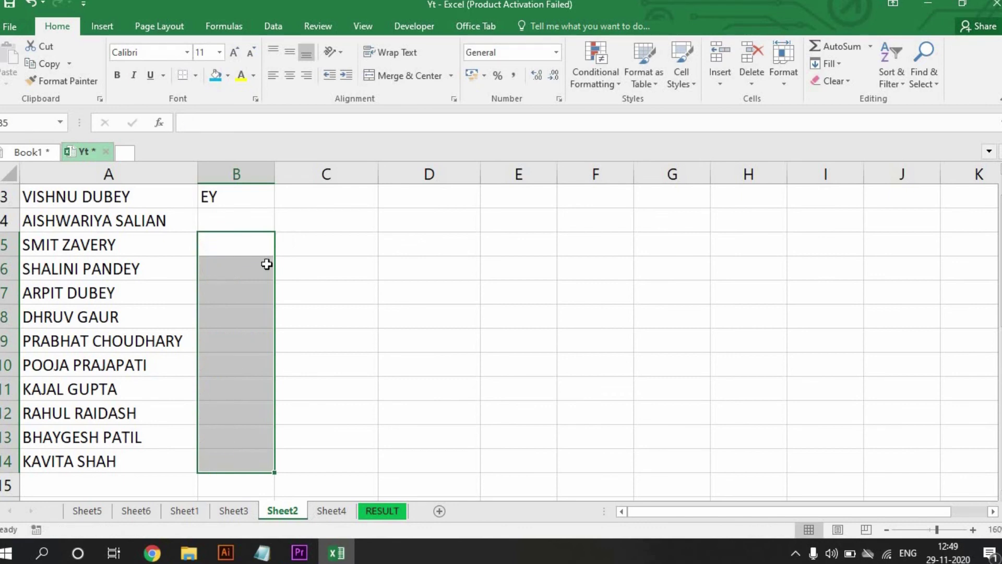
# Enter AN in B4 as a second example and Flash Fill the last two letters of the remaining names in column B.
pyautogui.click(229, 222)
pyautogui.write('AN')
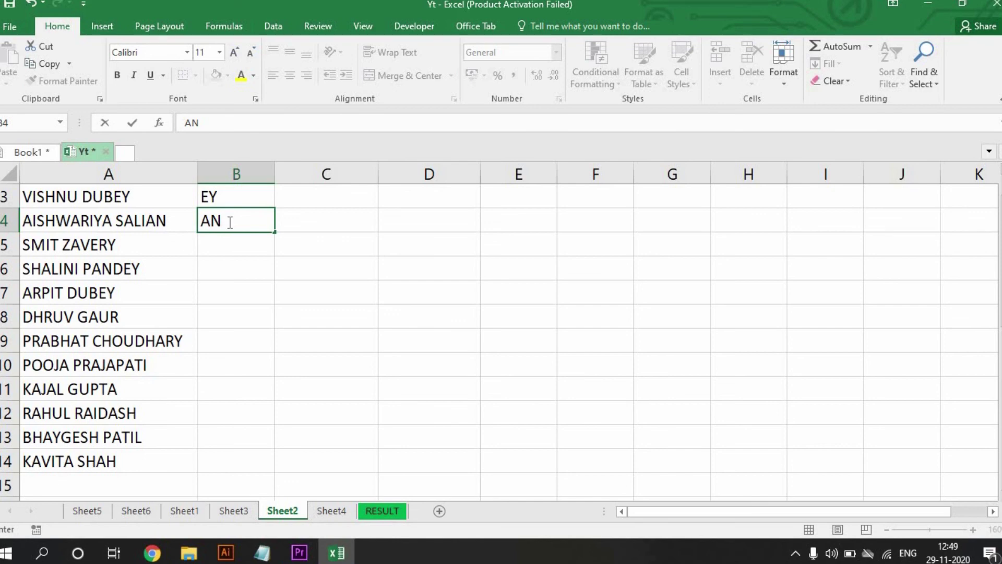
pyautogui.press('Return')
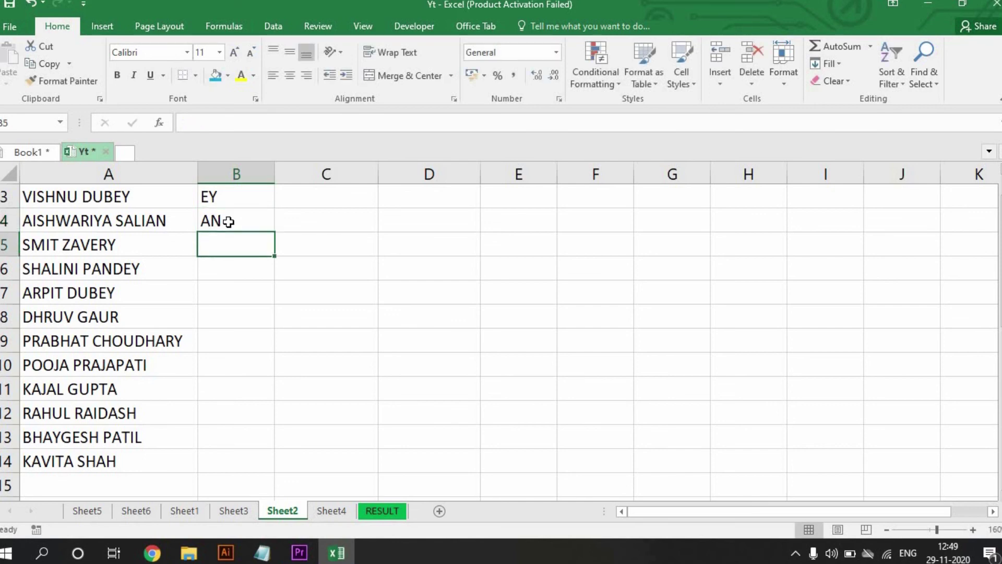
pyautogui.hotkey('ctrl', 'e')
pyautogui.moveTo(229, 197); pyautogui.dragTo(242, 459)
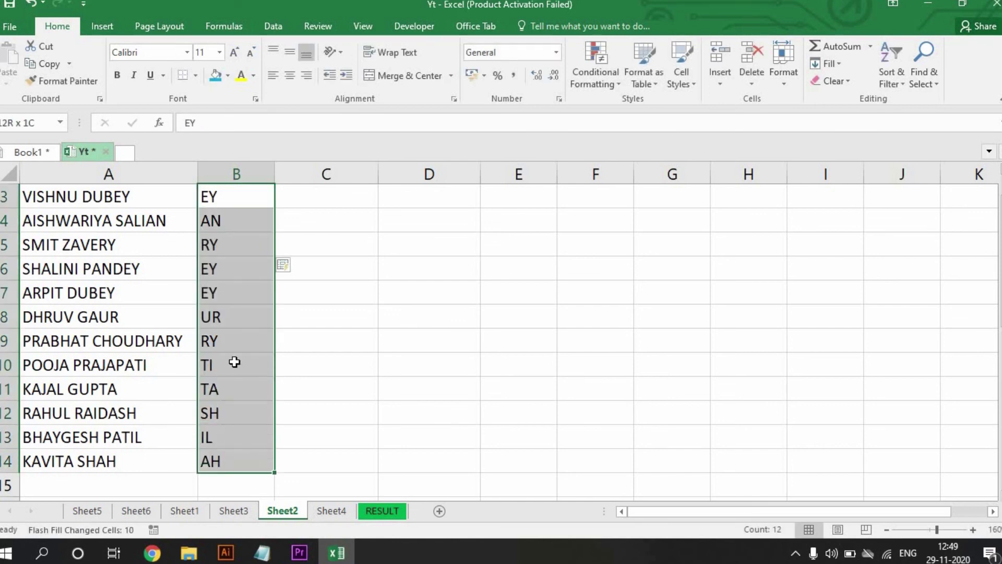
pyautogui.click(244, 200)
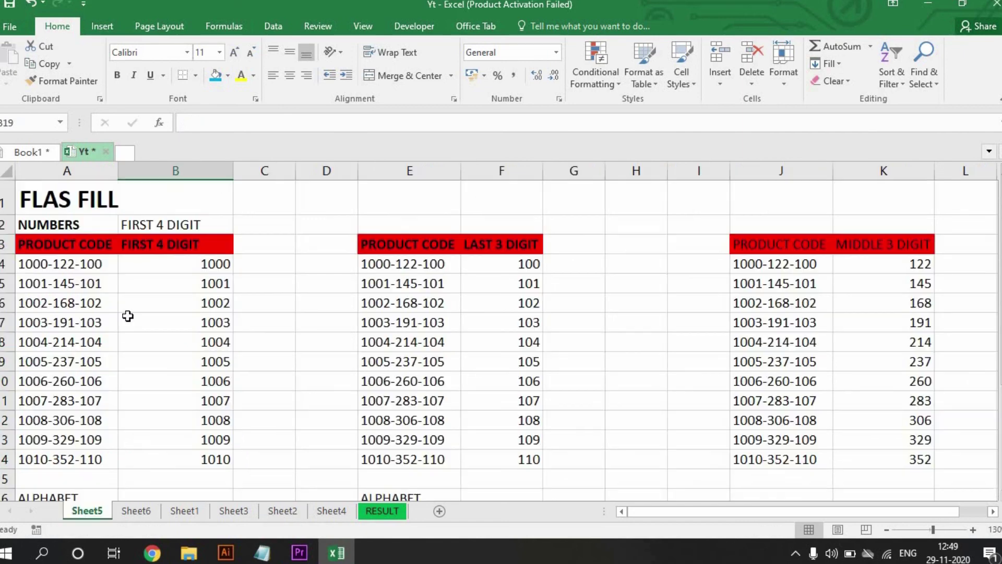